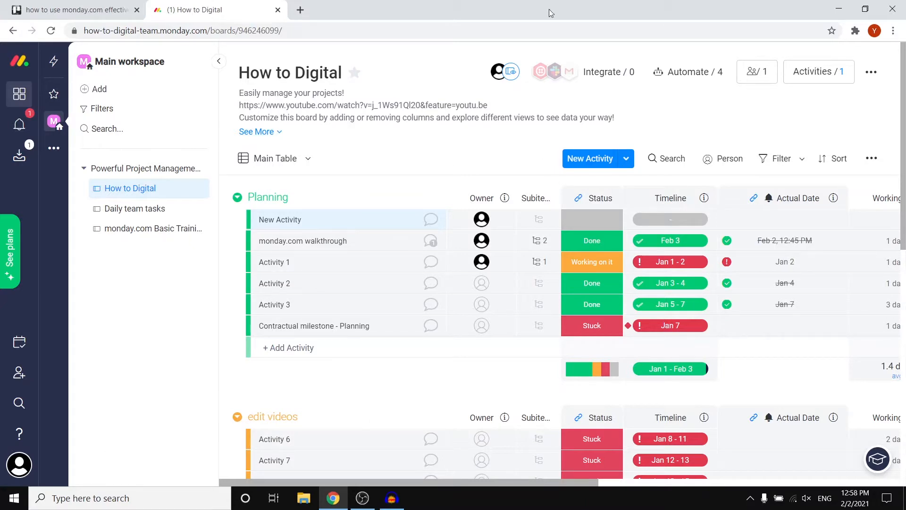
Step: Open the Main workspace overview and go to the How to Digital board in the Powerful Project Management folder
click(158, 61)
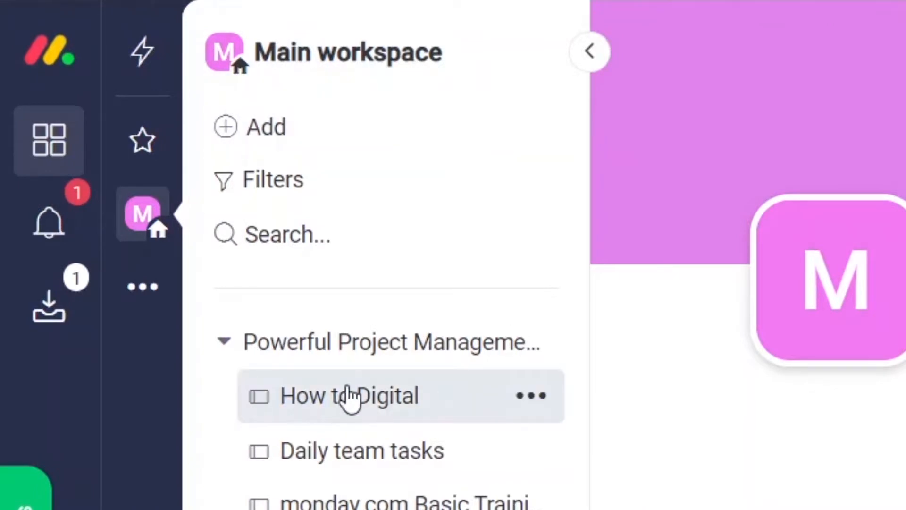
click(223, 345)
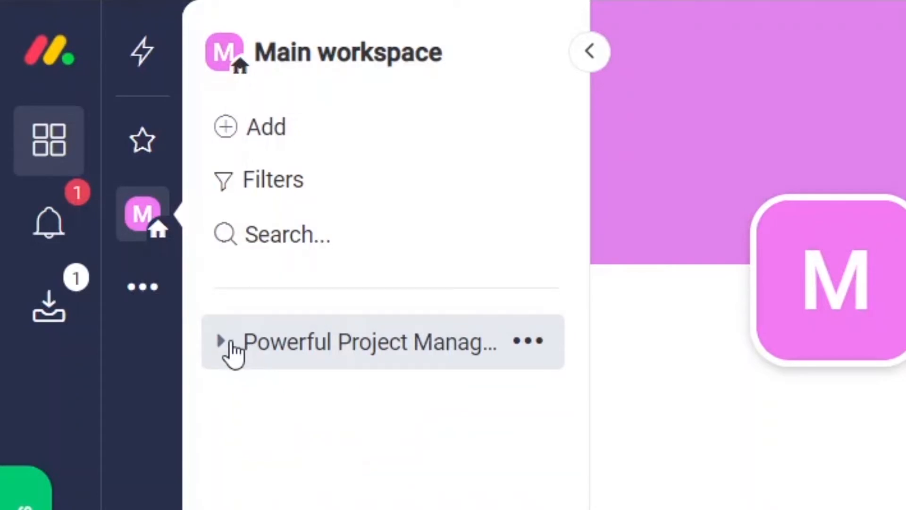
click(233, 349)
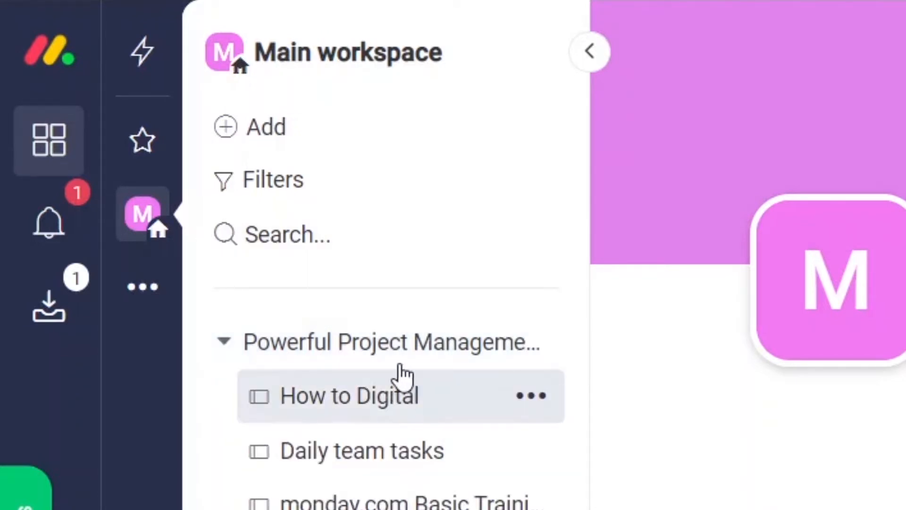
click(361, 395)
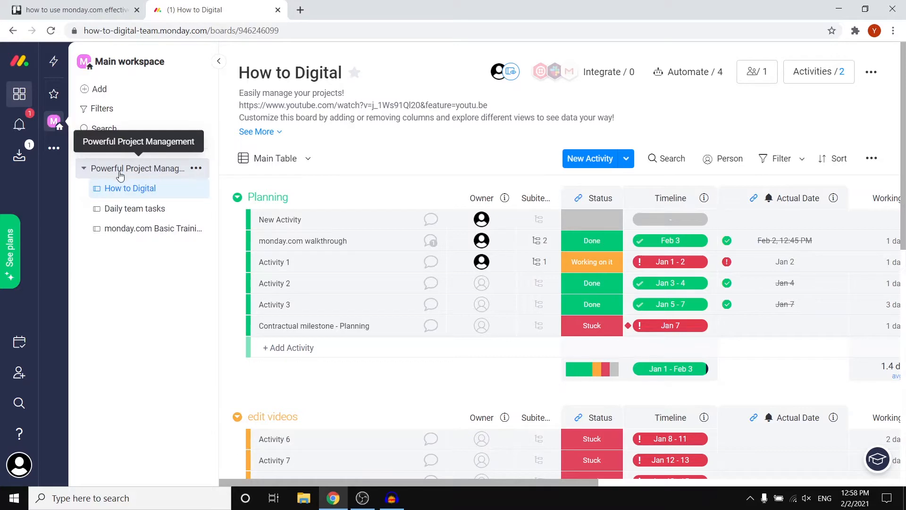
scroll(255, 297, down, 8)
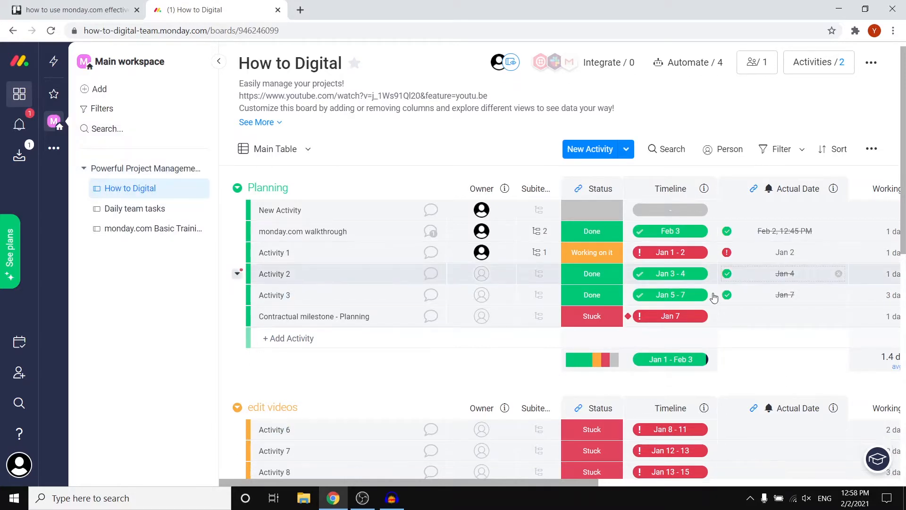
scroll(701, 290, up, 6)
scroll(687, 300, up, 2)
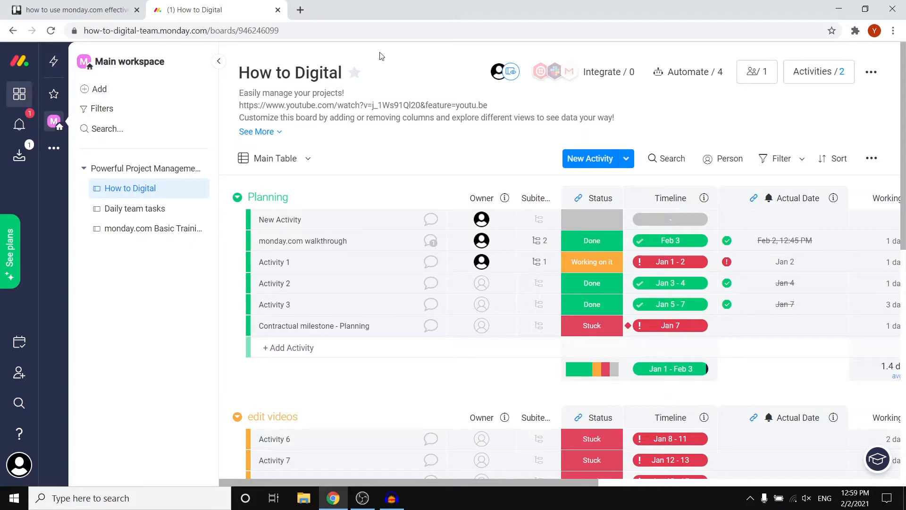
click(356, 73)
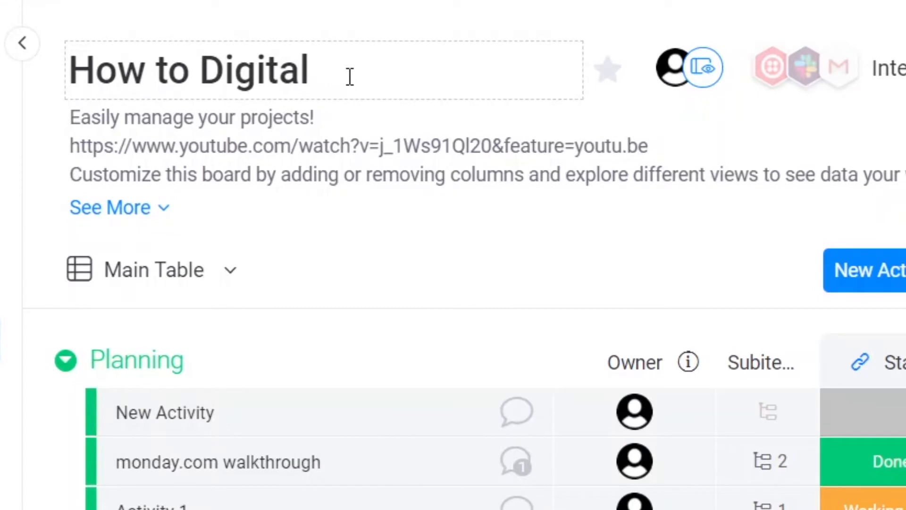
drag(350, 76, 81, 81)
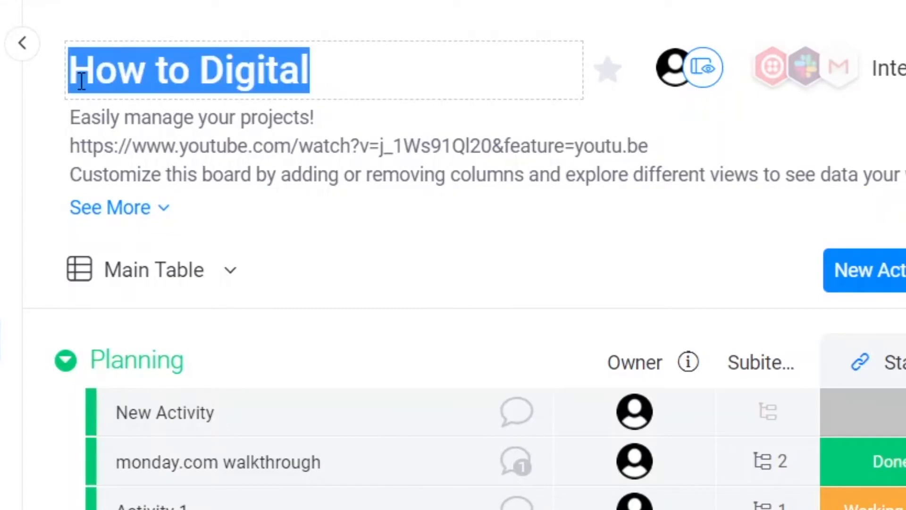
key(Escape)
click(330, 147)
click(489, 323)
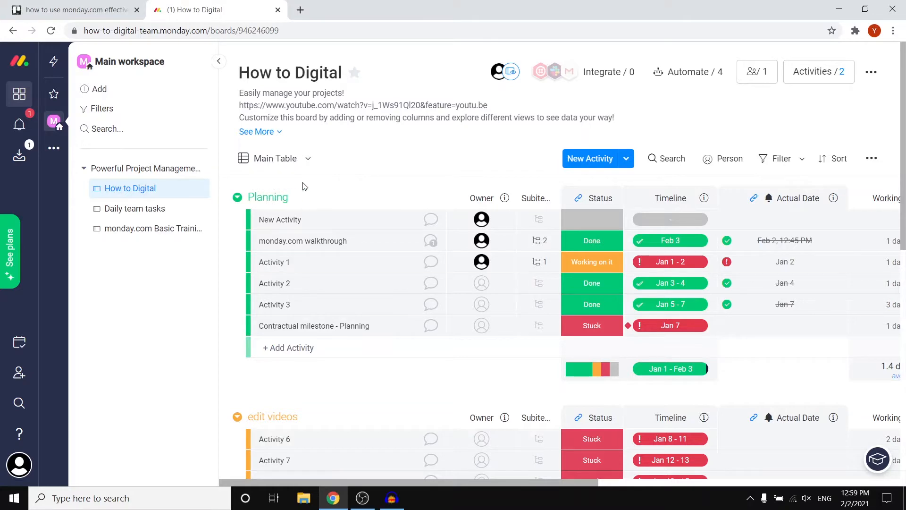
Step: Rename the New Activity item in the Planning group to "20 video topics"
scroll(298, 194, down, 4)
scroll(282, 216, down, 4)
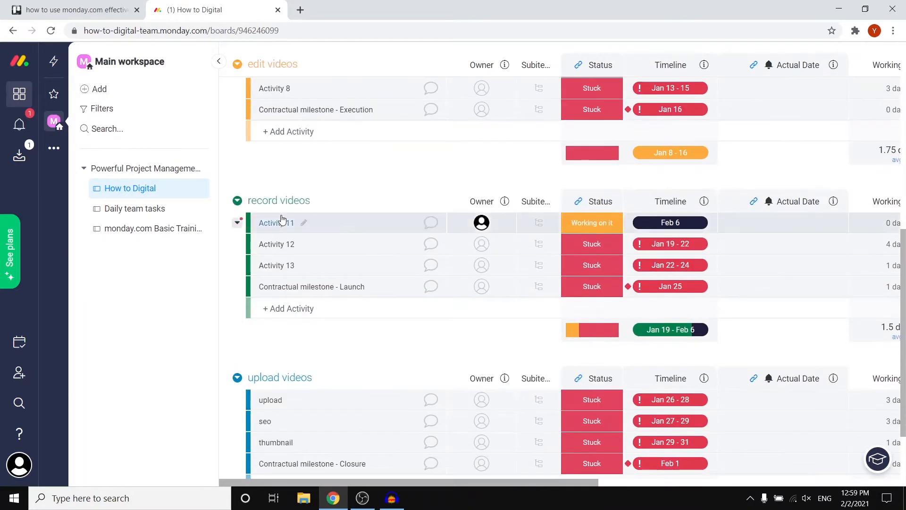
scroll(283, 222, down, 2)
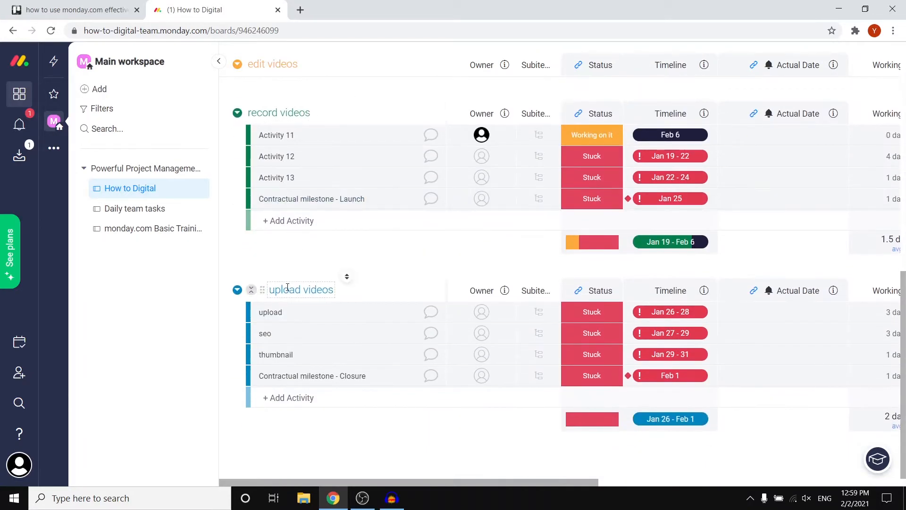
scroll(293, 283, up, 10)
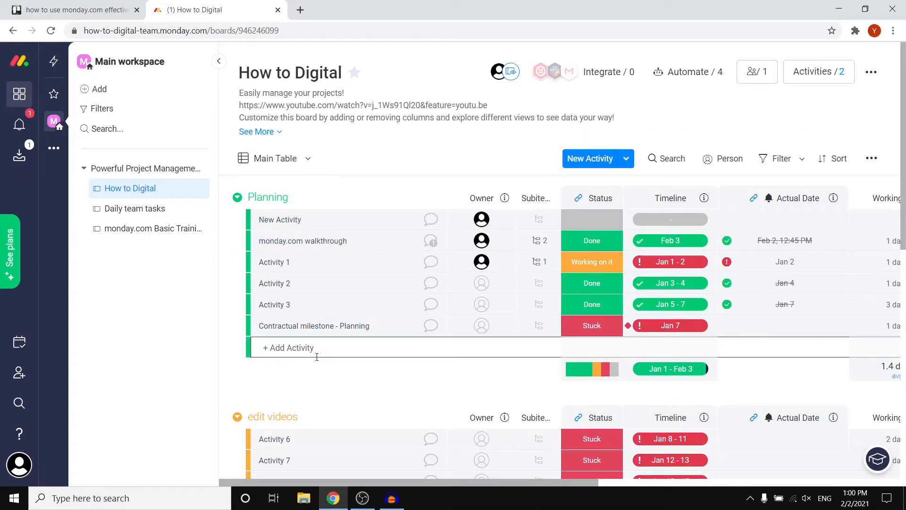
click(308, 219)
drag(308, 222, 258, 217)
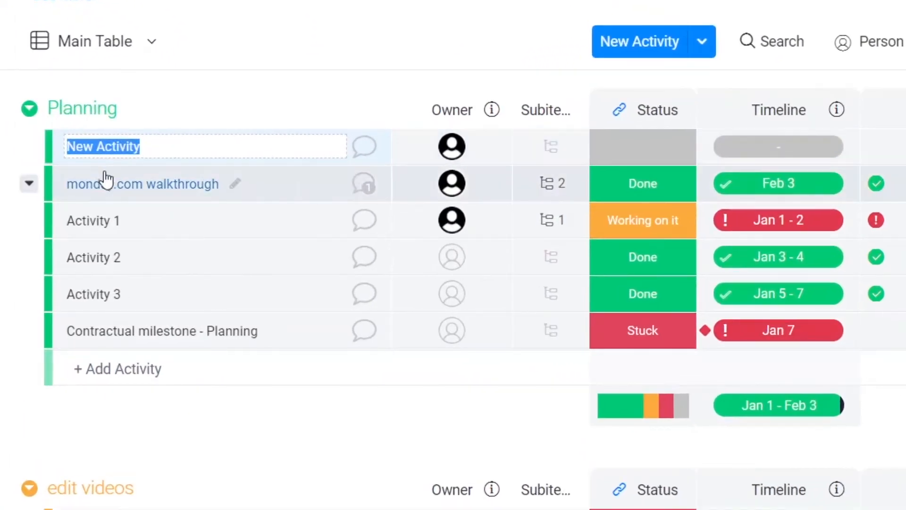
text(2)
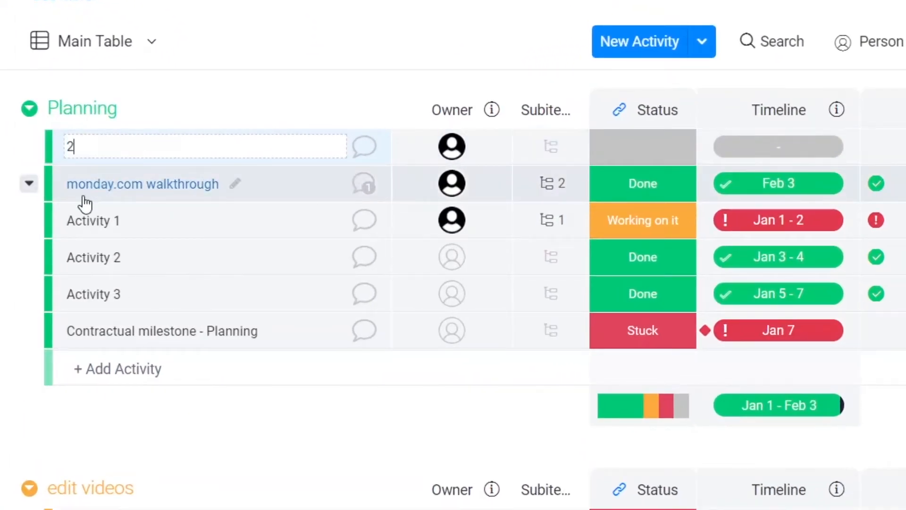
text(0 video topics)
key(Return)
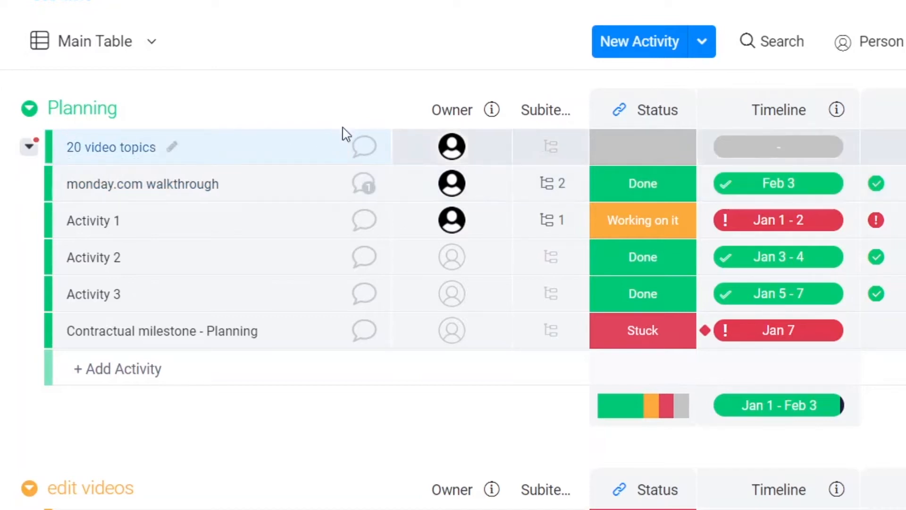
Step: View the owner assignment options of the 20 video topics activity and leave them without changes
mouse_move(452, 153)
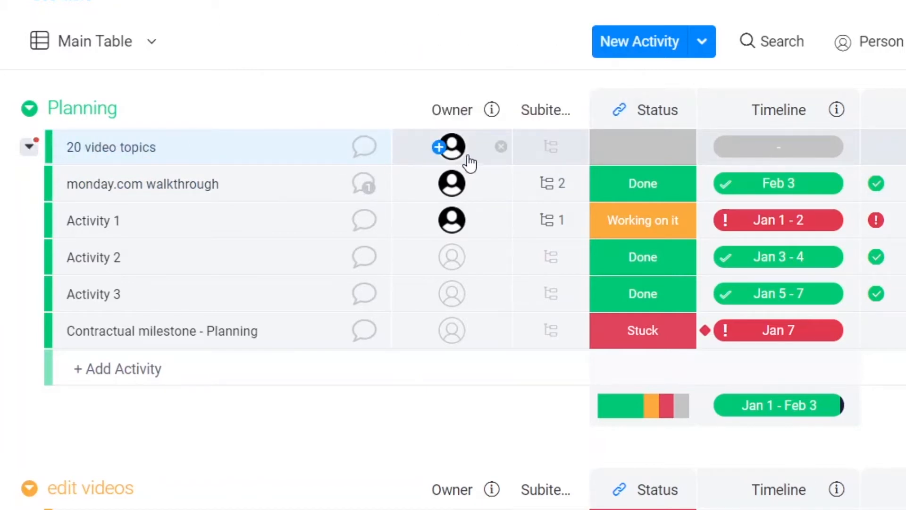
click(451, 152)
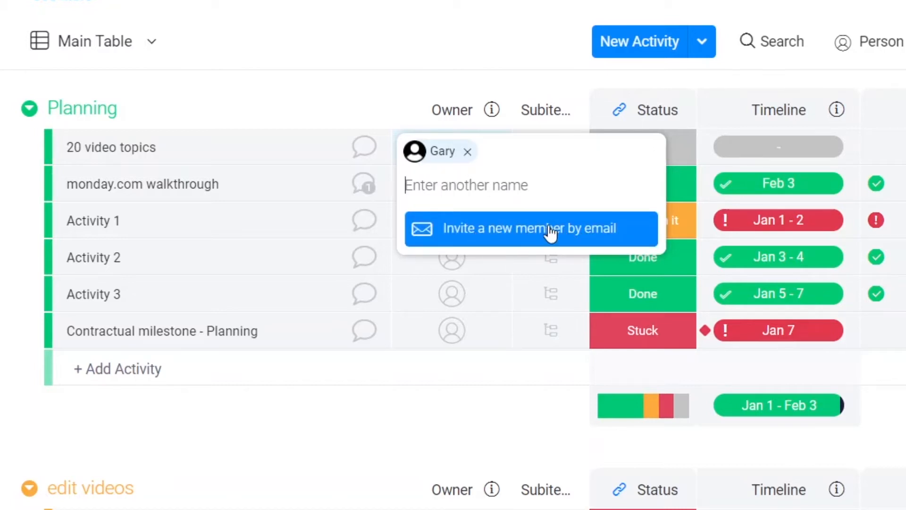
click(431, 1)
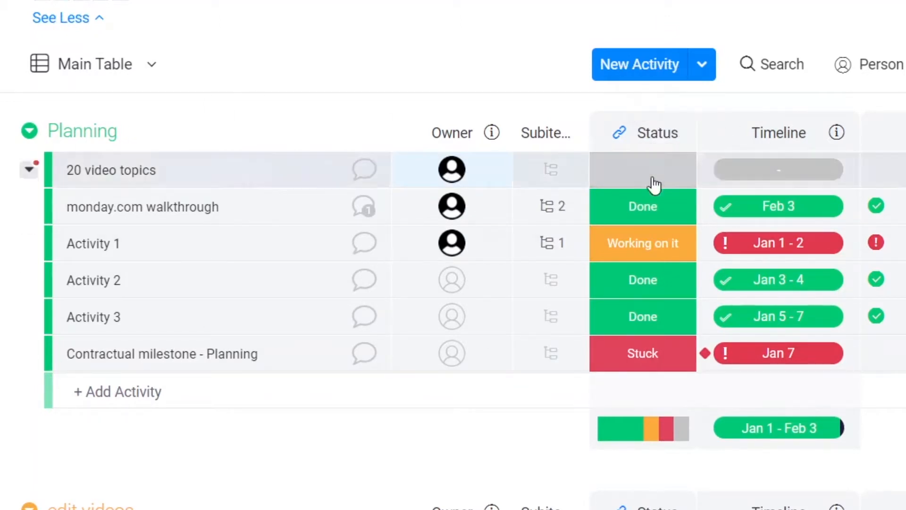
Step: Set the status of the 20 video topics activity to Planned
scroll(546, 236, down, 10)
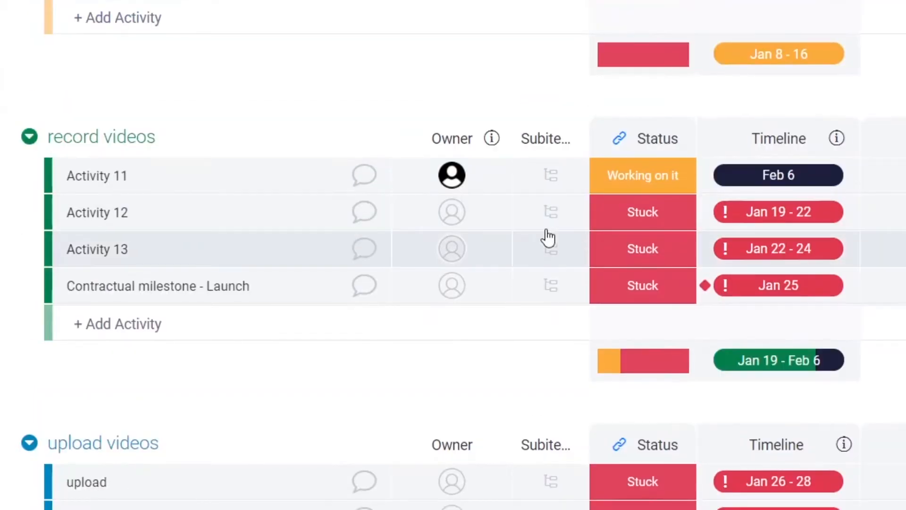
scroll(755, 217, up, 10)
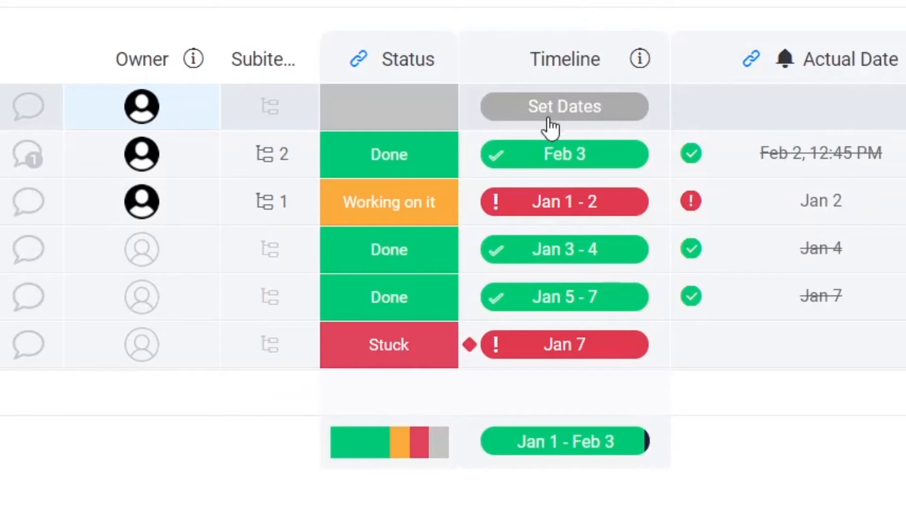
click(379, 108)
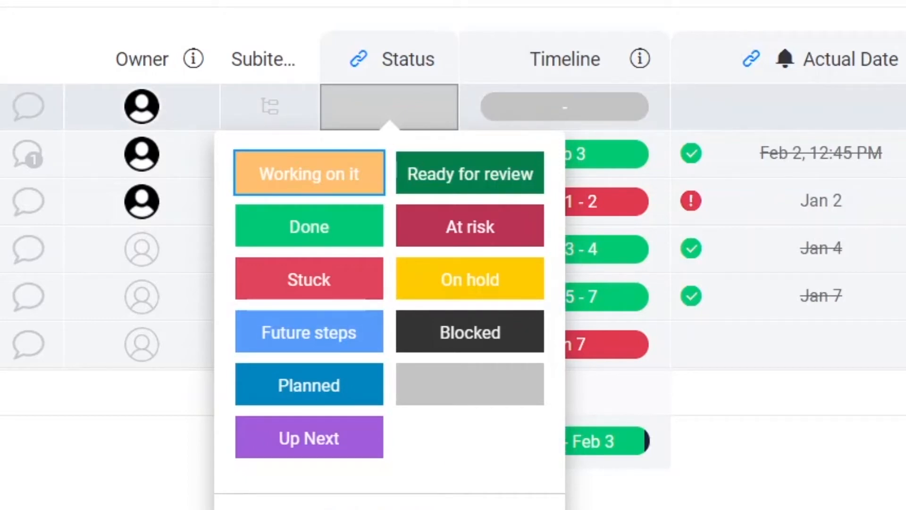
click(330, 388)
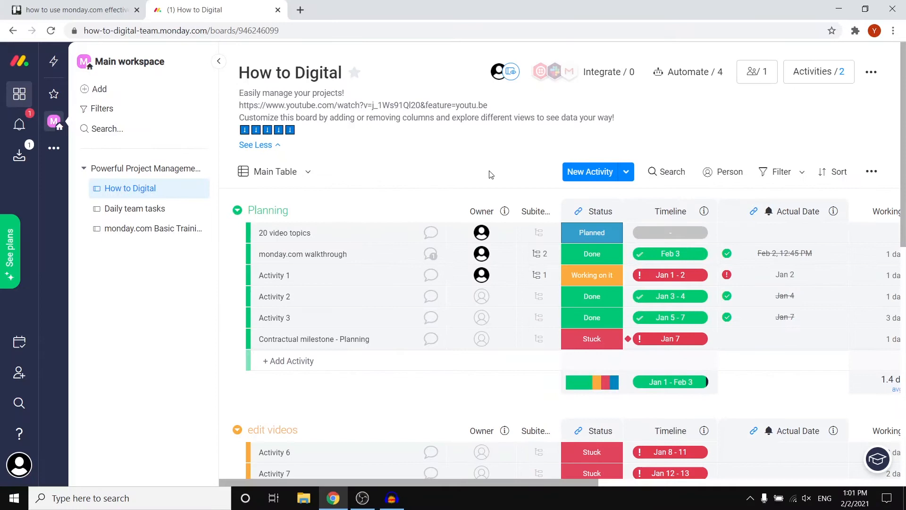
click(427, 134)
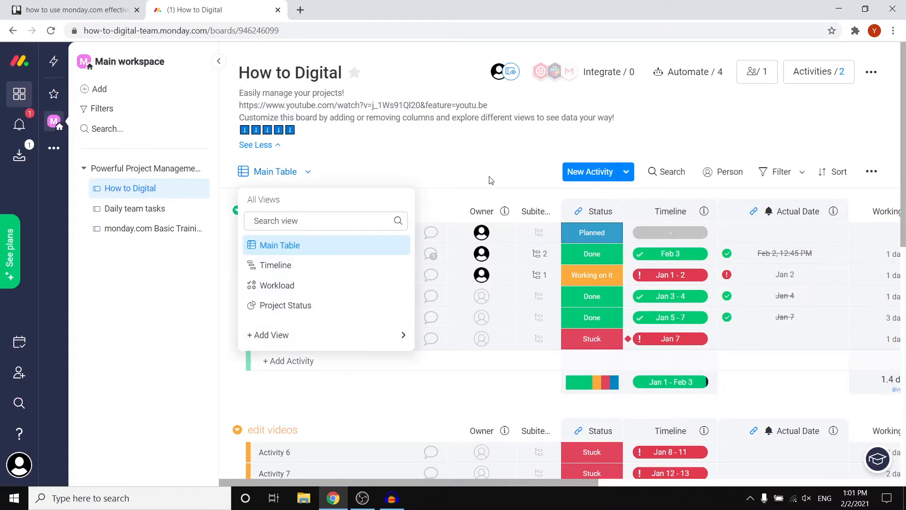
mouse_move(417, 212)
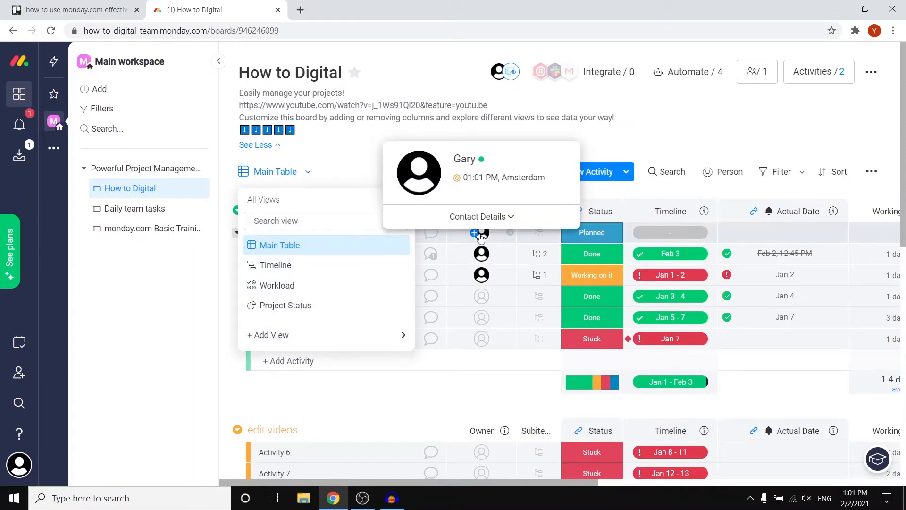
click(480, 216)
click(725, 102)
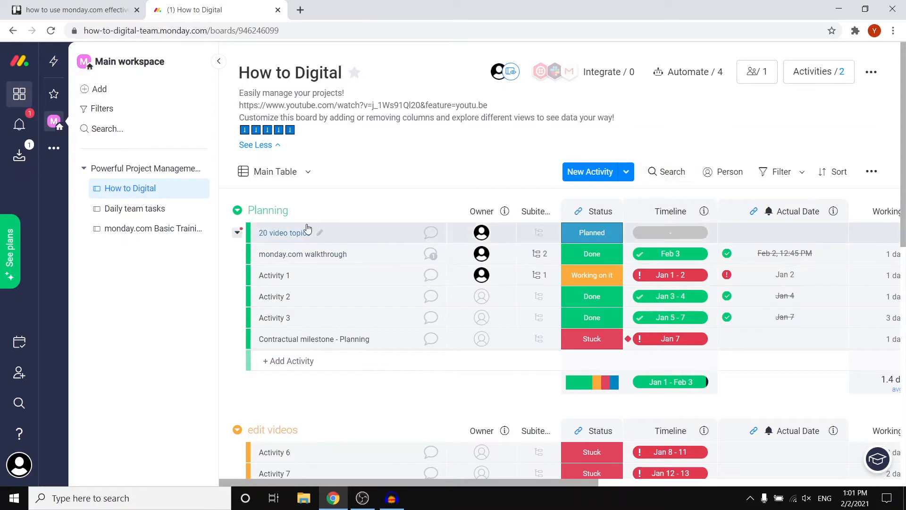
Step: Set the timeline of the 20 video topics activity to February 2, 2021 and its status to Working on it
click(680, 238)
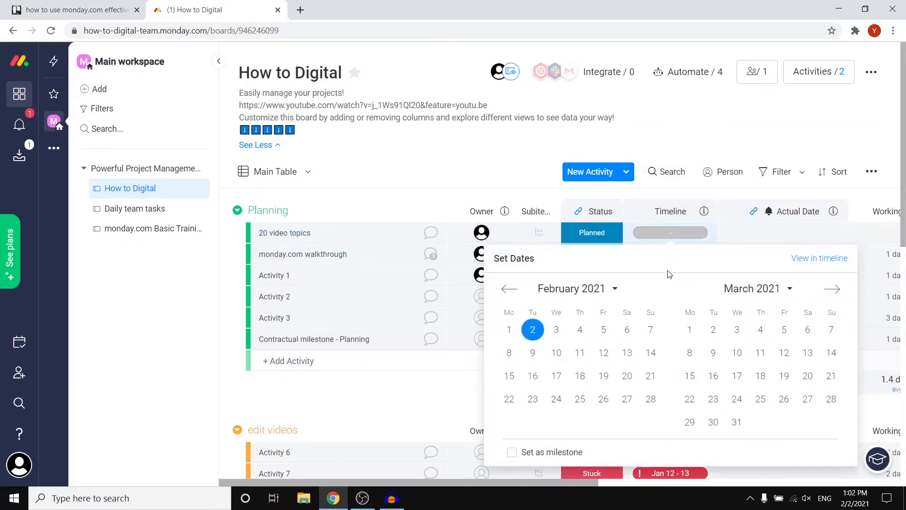
click(533, 331)
click(689, 116)
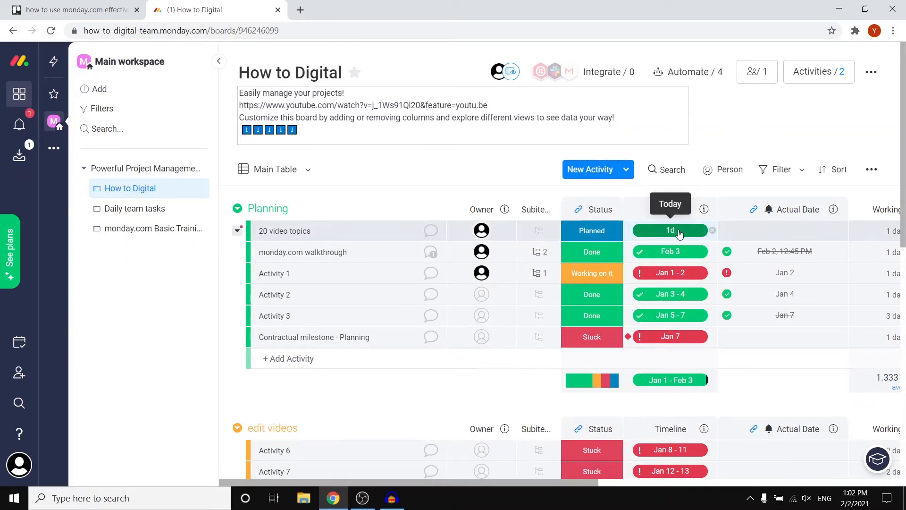
click(598, 233)
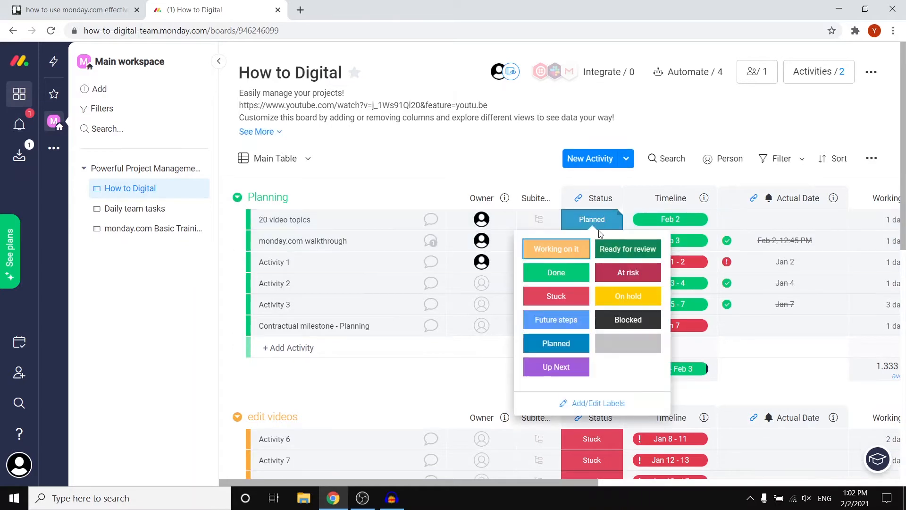
click(562, 255)
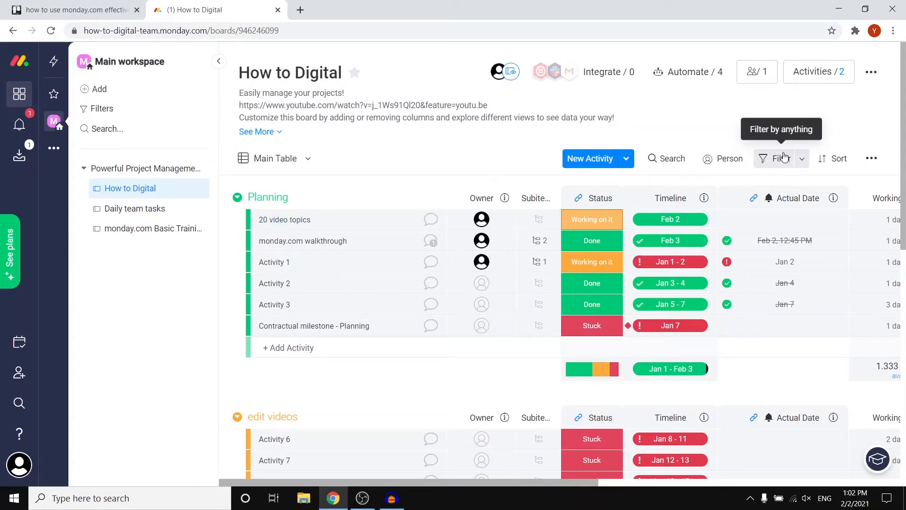
Step: Filter the board's activities by the Stuck status
click(769, 160)
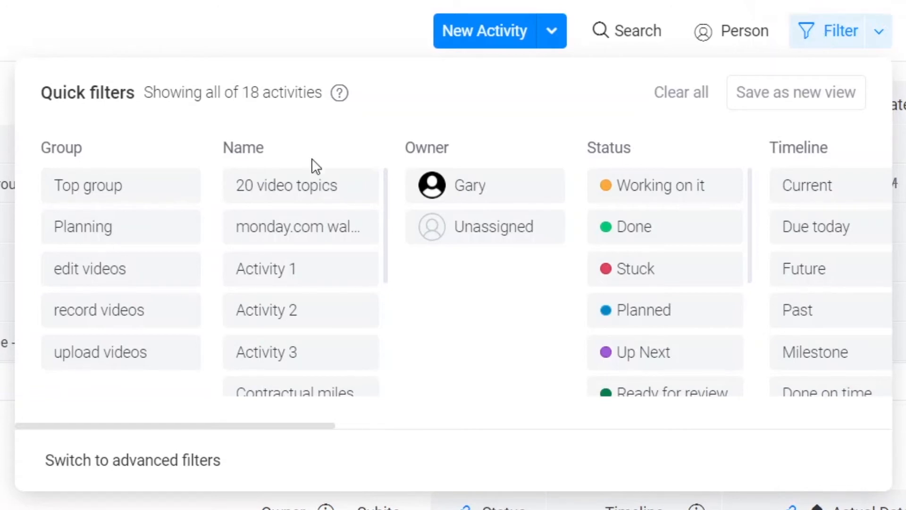
click(652, 267)
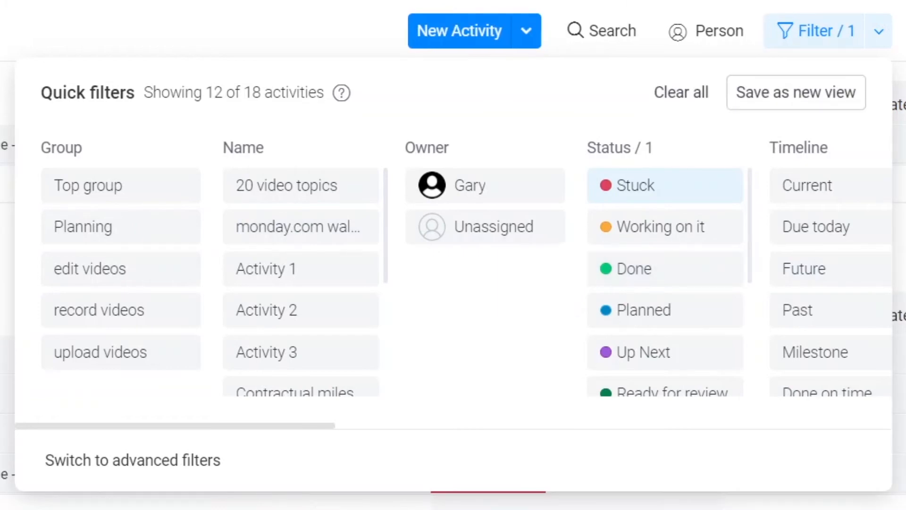
click(703, 118)
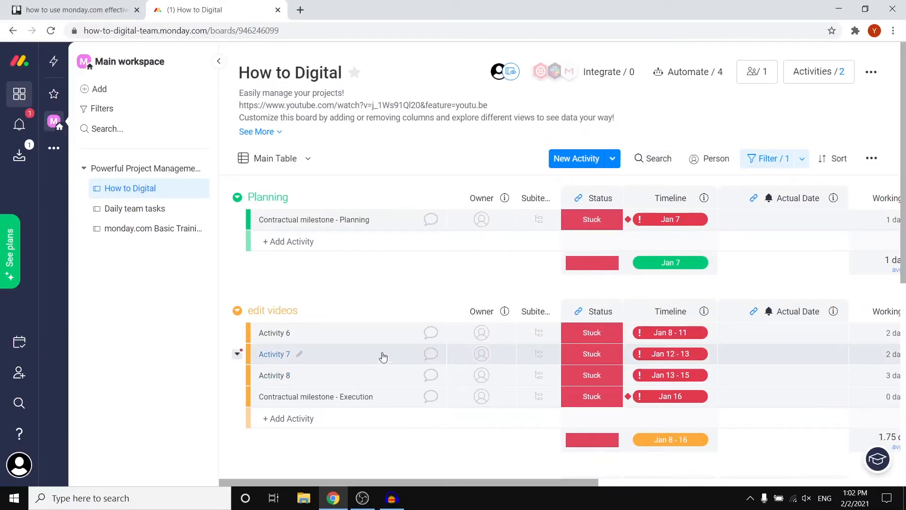
Step: Review the filtered activities in all groups, from Planning down to upload videos
scroll(347, 342, down, 7)
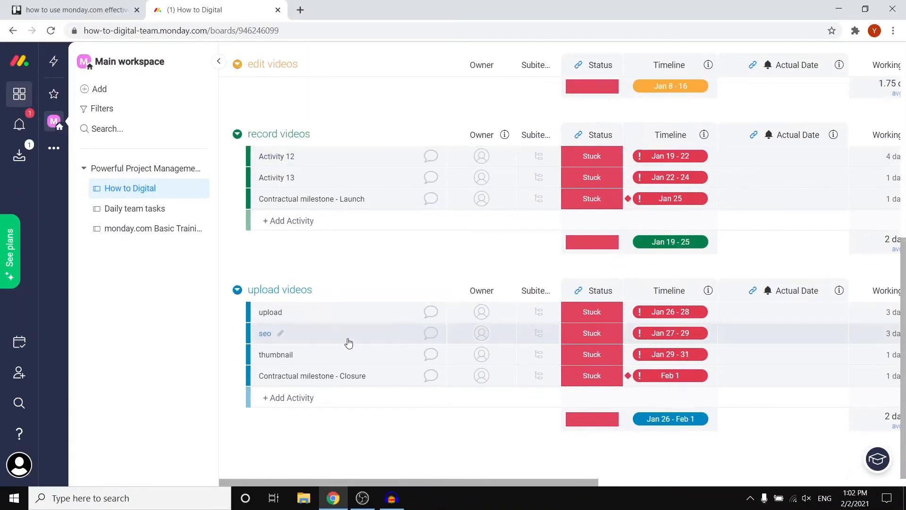
scroll(348, 342, up, 7)
scroll(352, 329, down, 6)
scroll(352, 329, down, 1)
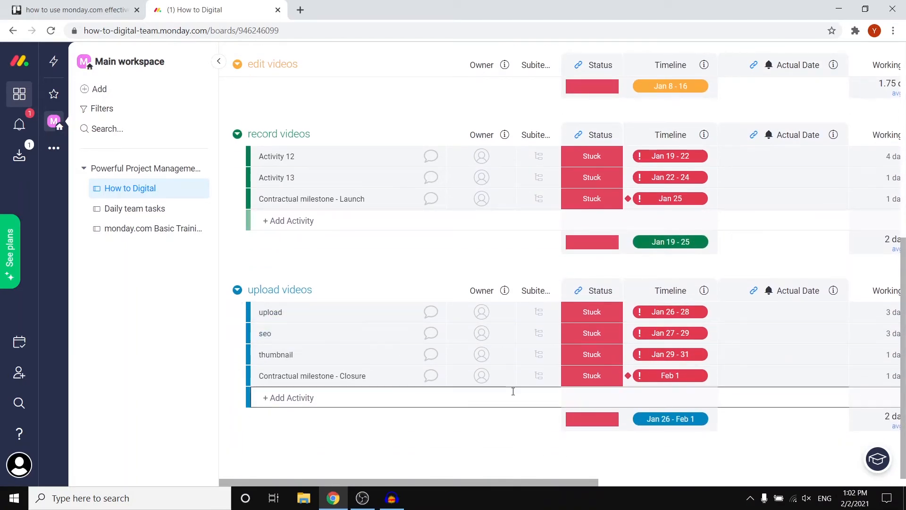
scroll(513, 393, up, 5)
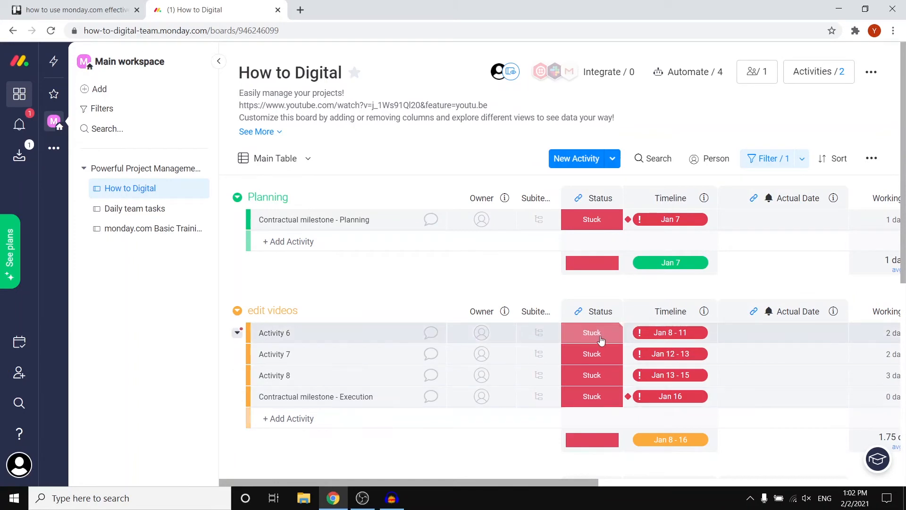
scroll(601, 336, down, 6)
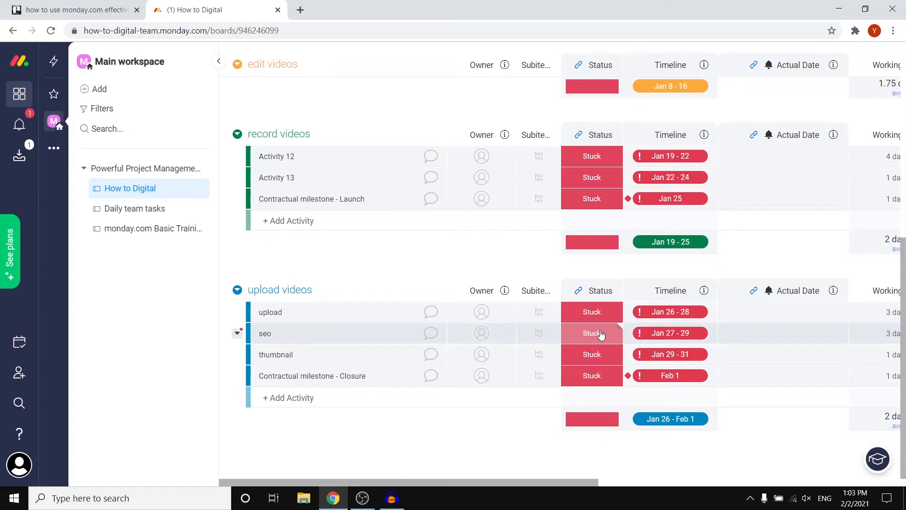
Step: Examine the board's quick filter options and the activities filtered by Stuck status, down to the upload videos group
scroll(694, 340, up, 8)
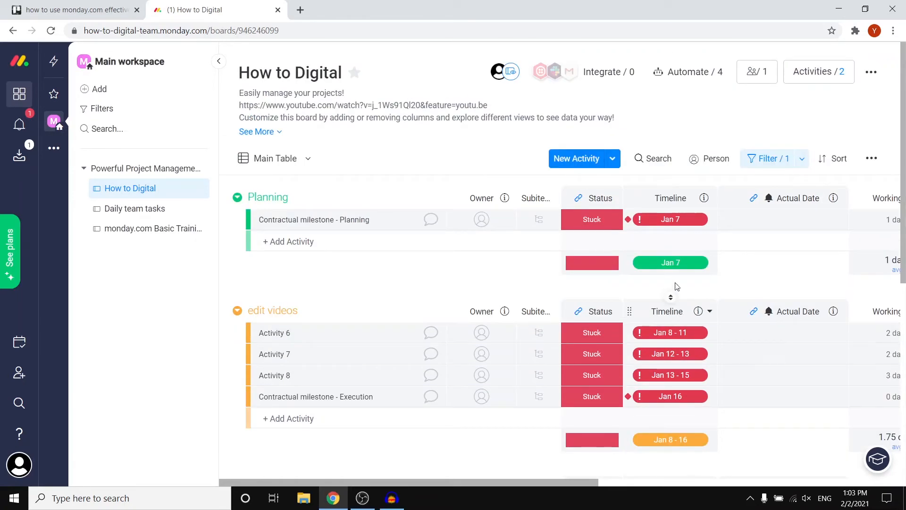
click(772, 161)
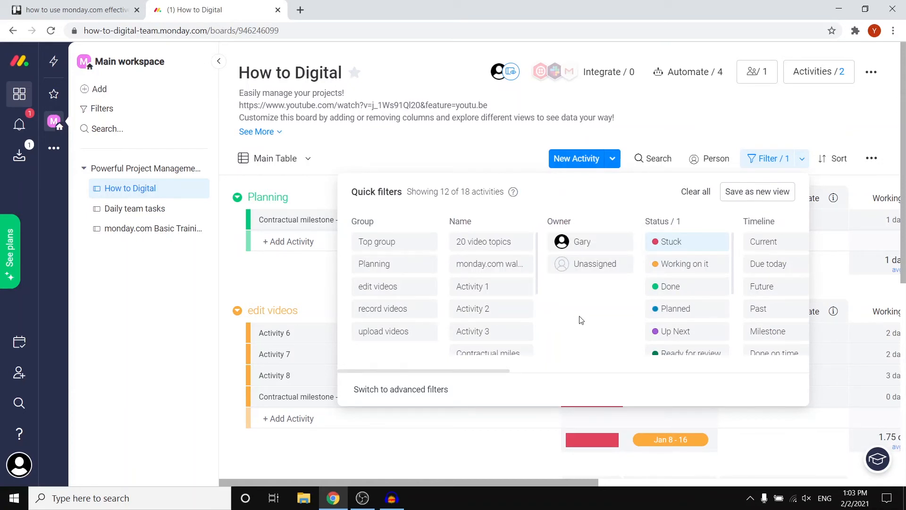
click(694, 146)
scroll(609, 311, down, 5)
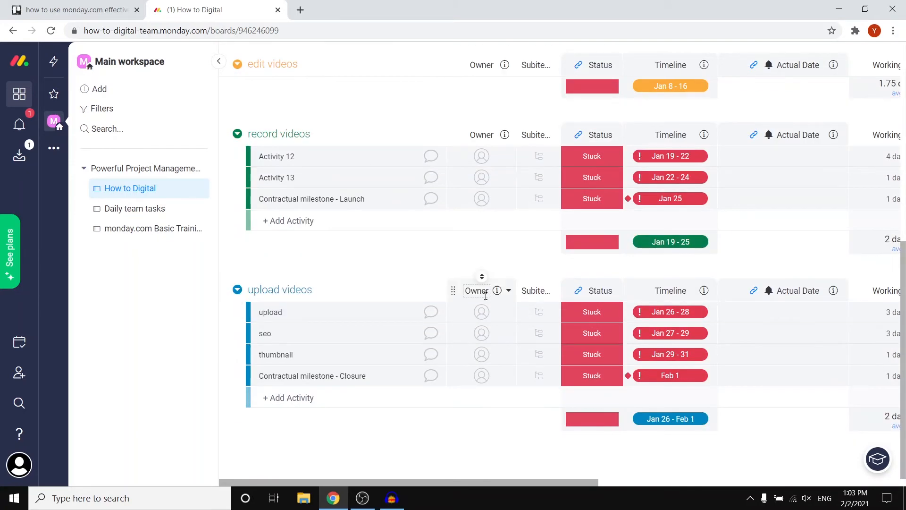
scroll(486, 295, up, 5)
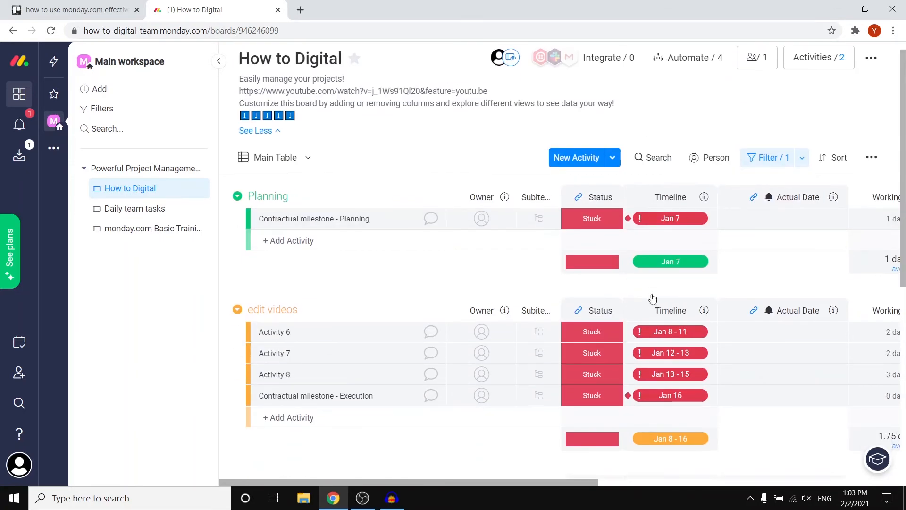
click(793, 168)
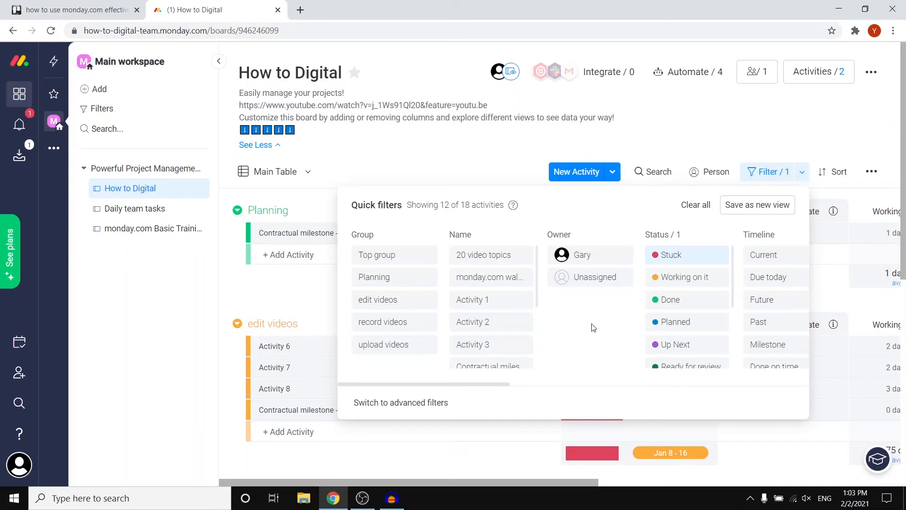
drag(508, 384, 439, 382)
click(725, 136)
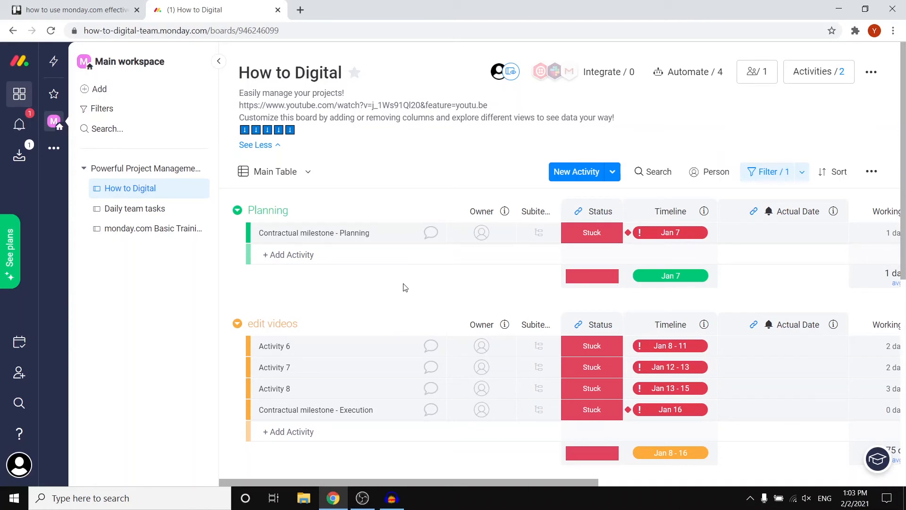
Step: Remove the Stuck status filter from the How to Digital board
click(783, 175)
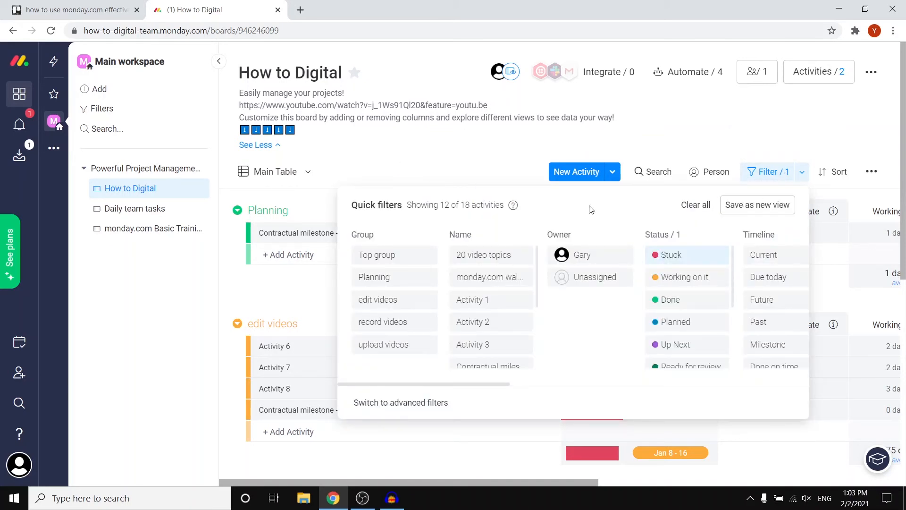
click(679, 255)
click(744, 128)
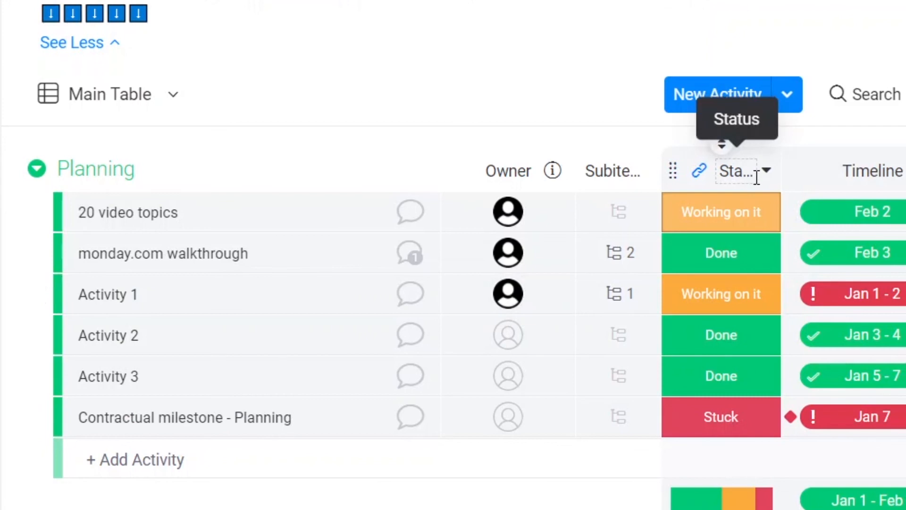
Step: View the available status options for Activity 1 in the Planning group, leaving its status as it is
click(721, 306)
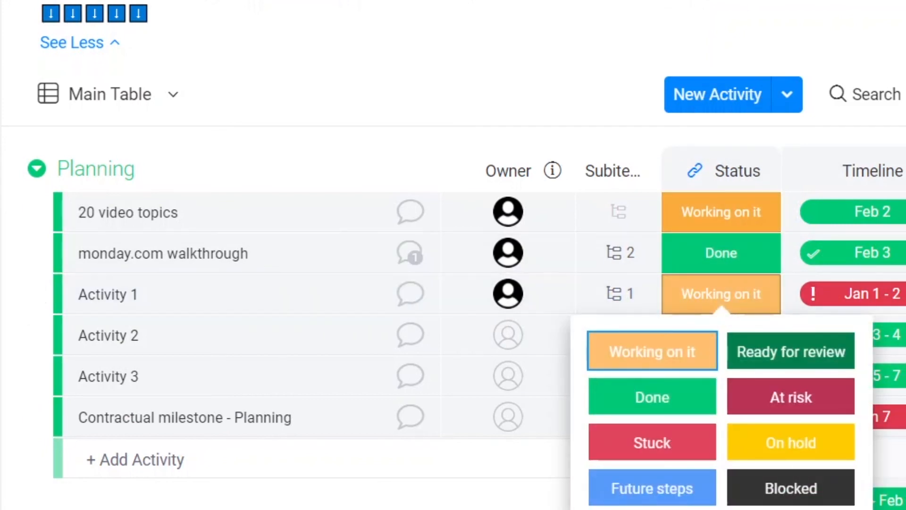
key(Escape)
scroll(895, 484, down, 15)
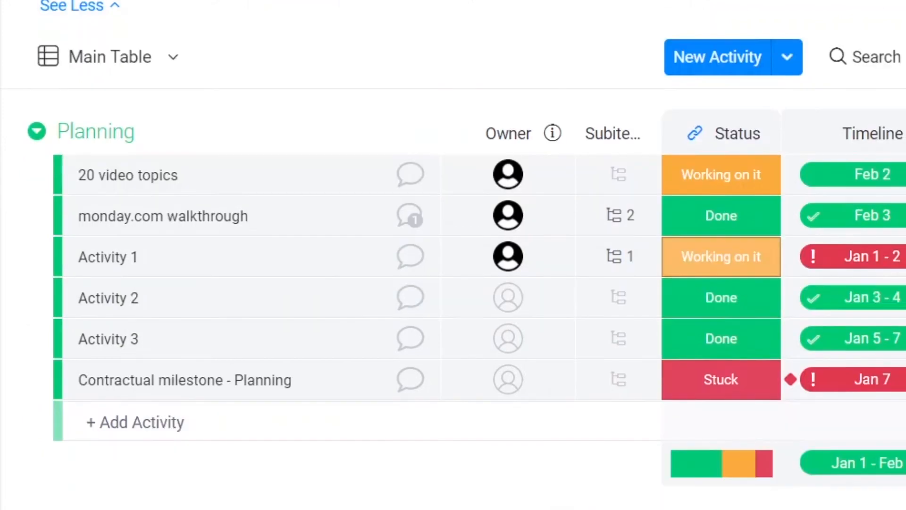
scroll(895, 483, up, 15)
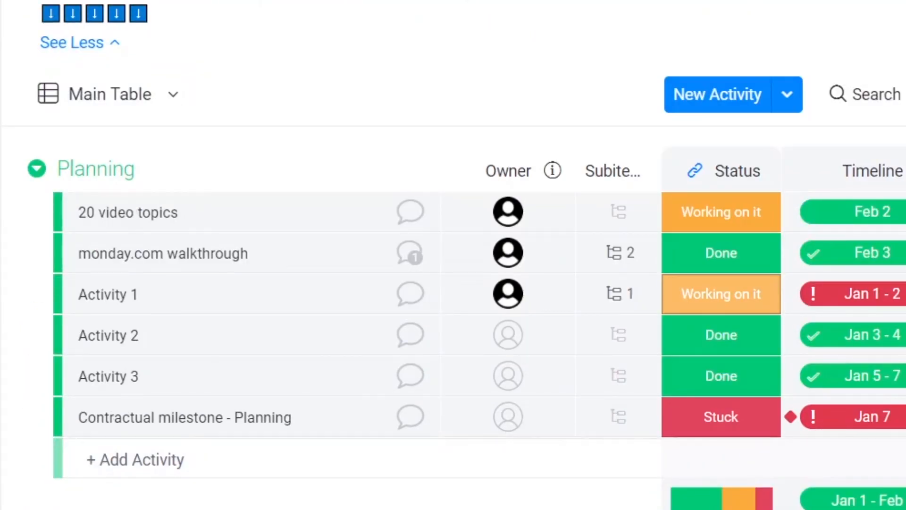
Step: View the Daily team tasks board and the monday.com Basic Training board
click(25, 201)
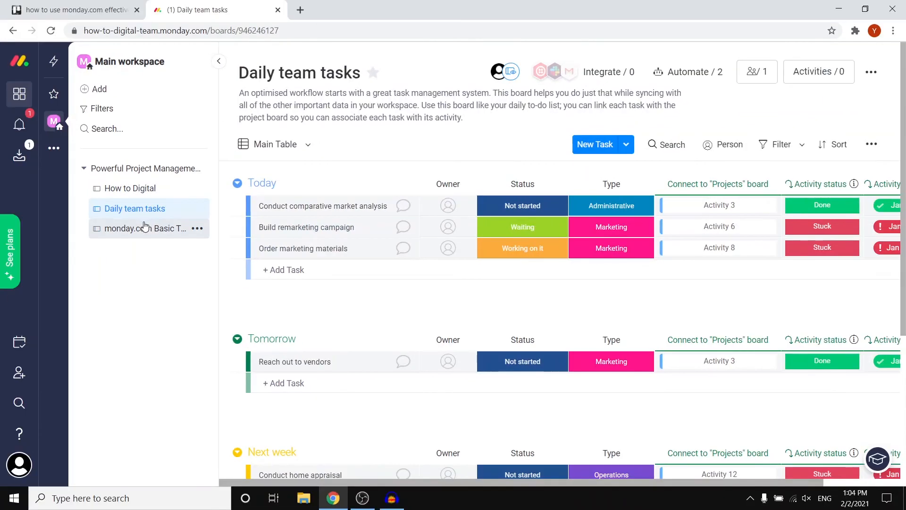
click(24, 220)
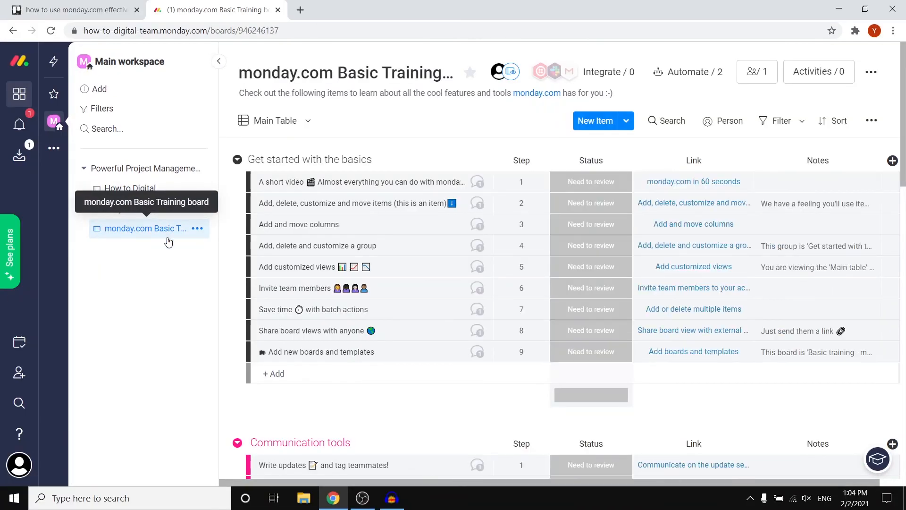
scroll(404, 248, down, 7)
scroll(397, 252, up, 7)
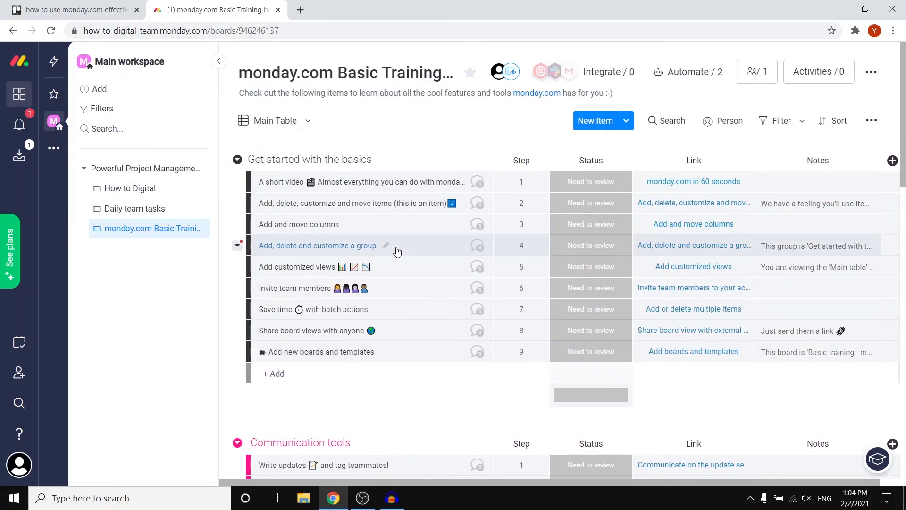
Step: Select the first two items in the Get started with the basics group and dismiss the tip about updating multiple items
click(250, 186)
click(254, 205)
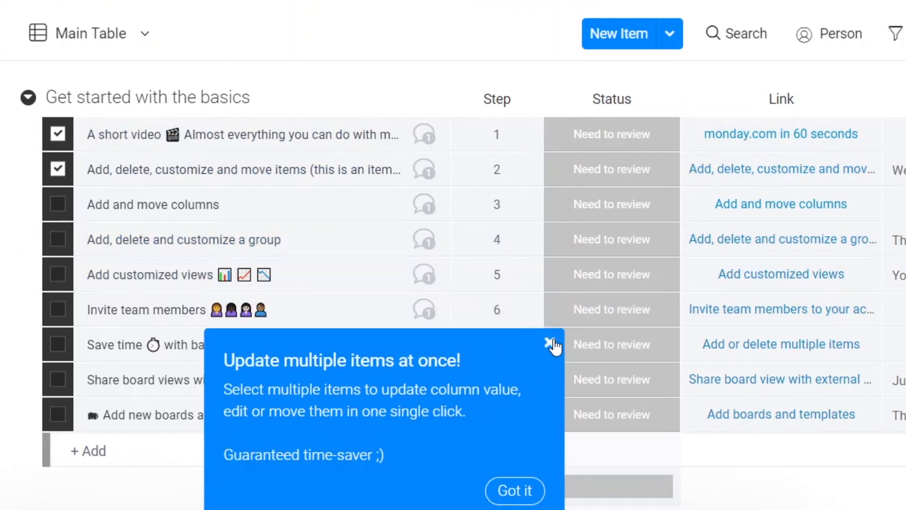
click(550, 342)
click(673, 136)
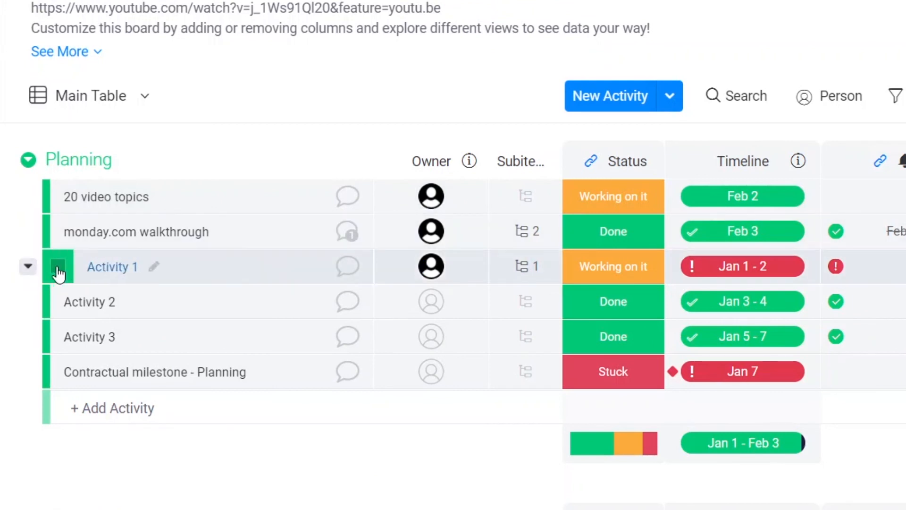
Step: Select Activity 1, monday.com walkthrough and 20 video topics in the Planning group of the How to Digital board
click(58, 268)
click(57, 231)
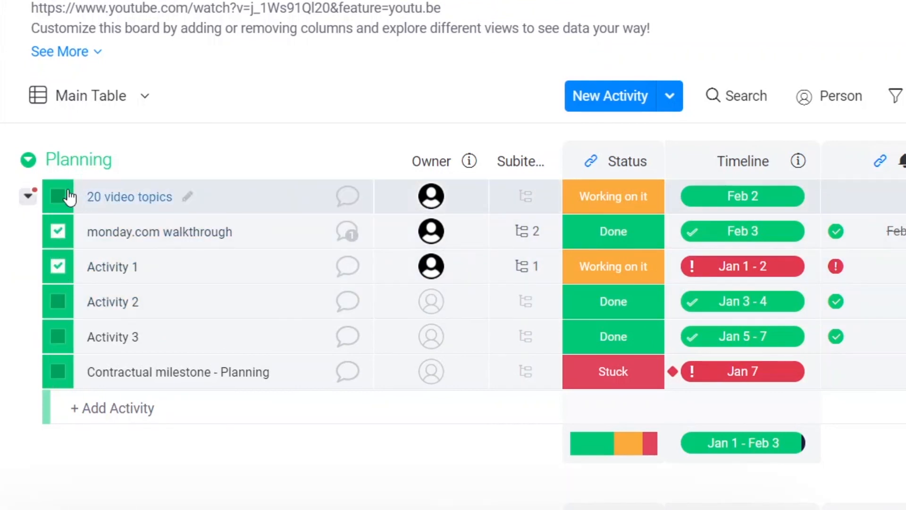
click(57, 196)
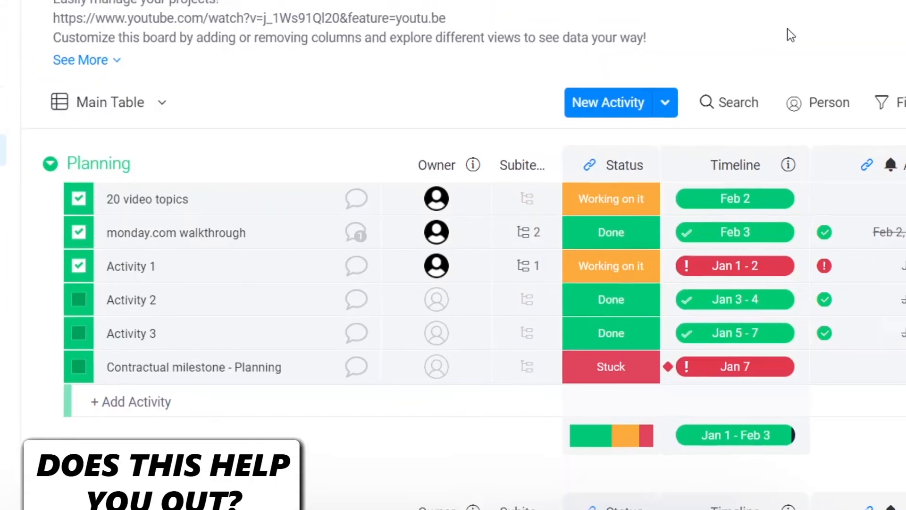